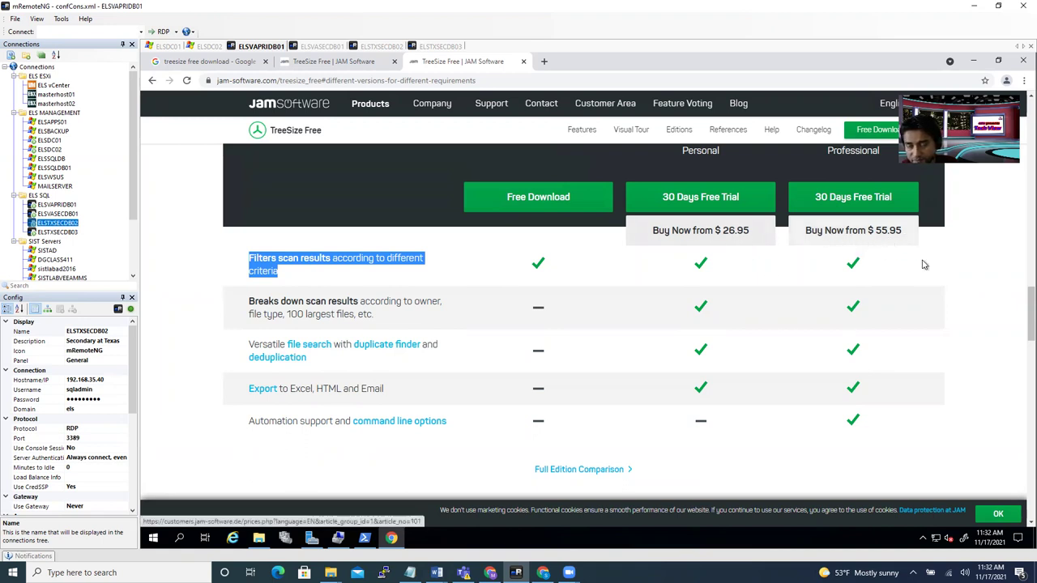
Download the free edition of TreeSize as TreeSizeFreeSetup.exe, the version with installer.
click(514, 202)
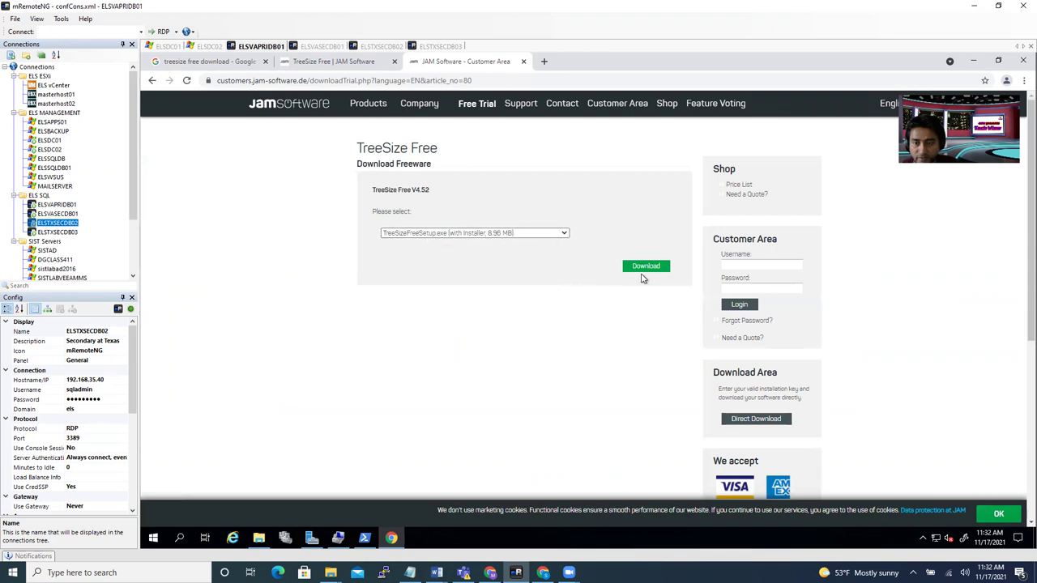
click(556, 235)
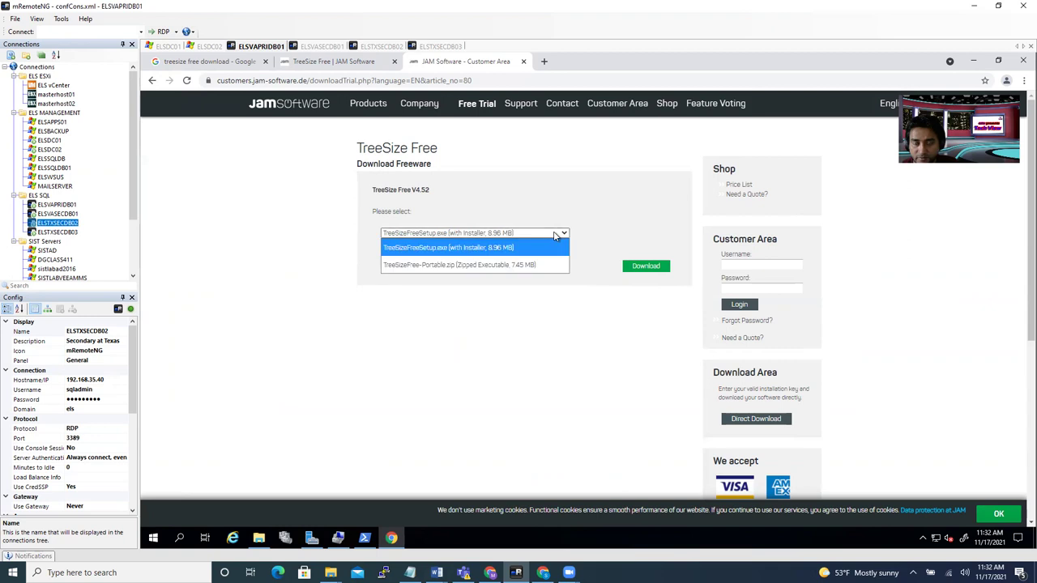
click(543, 249)
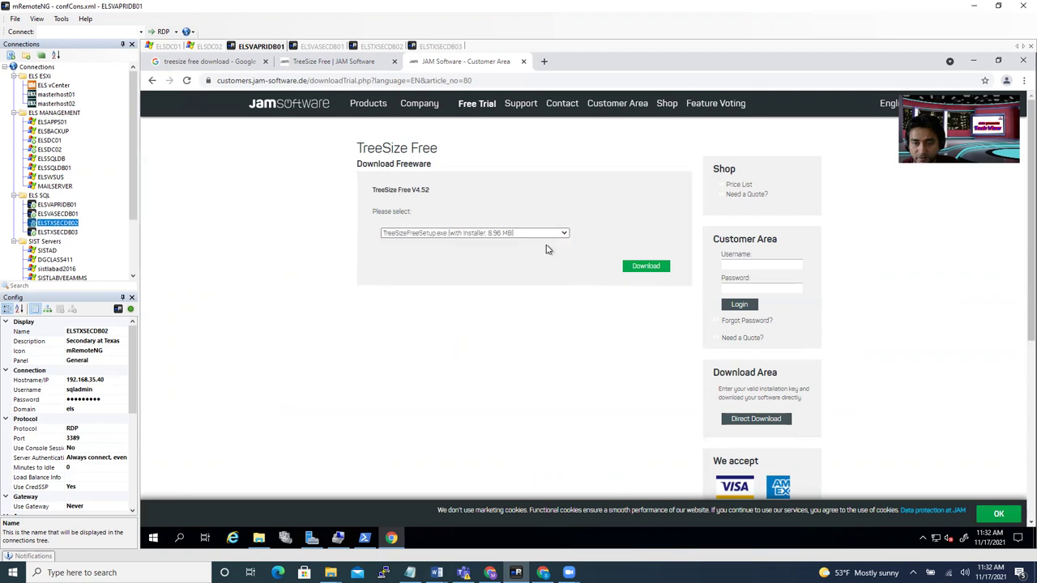
click(639, 267)
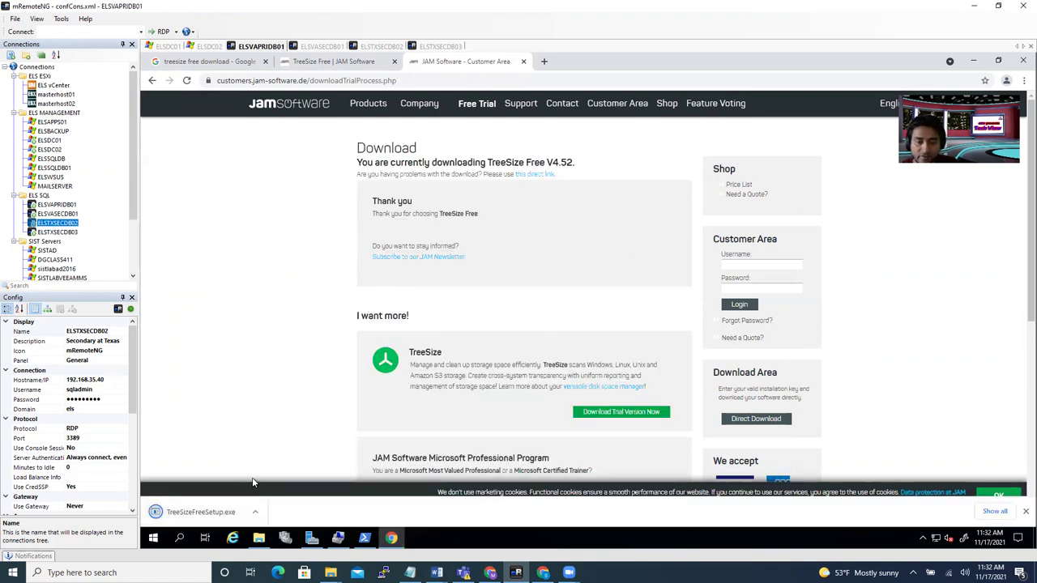
Run TreeSizeFreeSetup from the Downloads folder as administrator and clear the folder window out of the way.
click(976, 63)
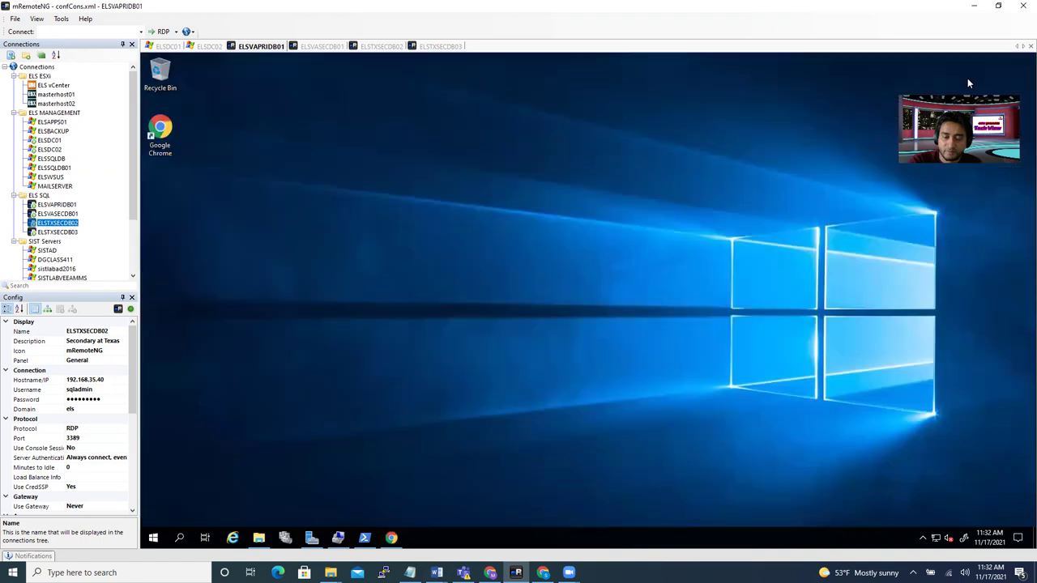
click(258, 537)
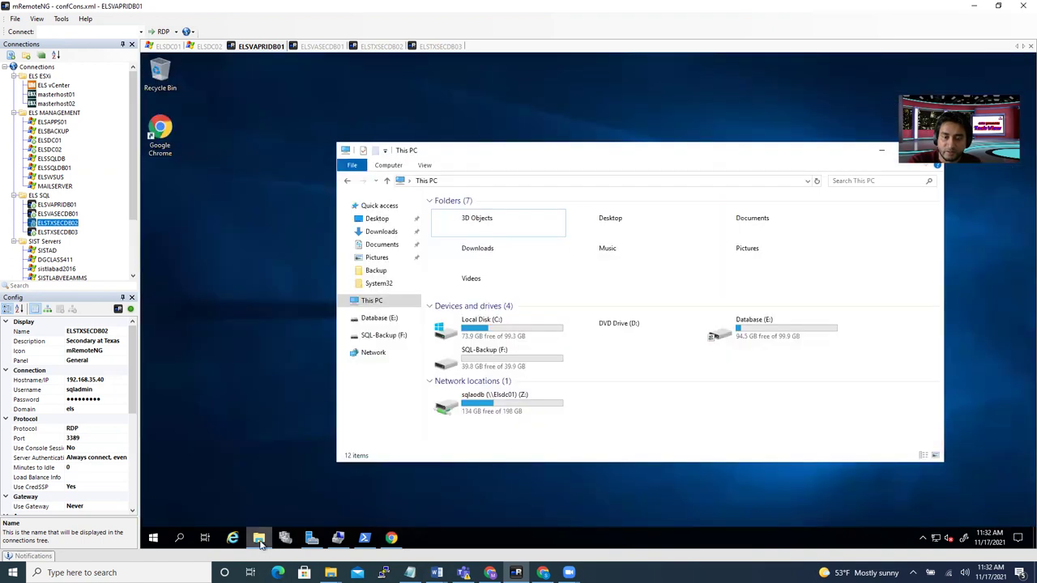
click(378, 232)
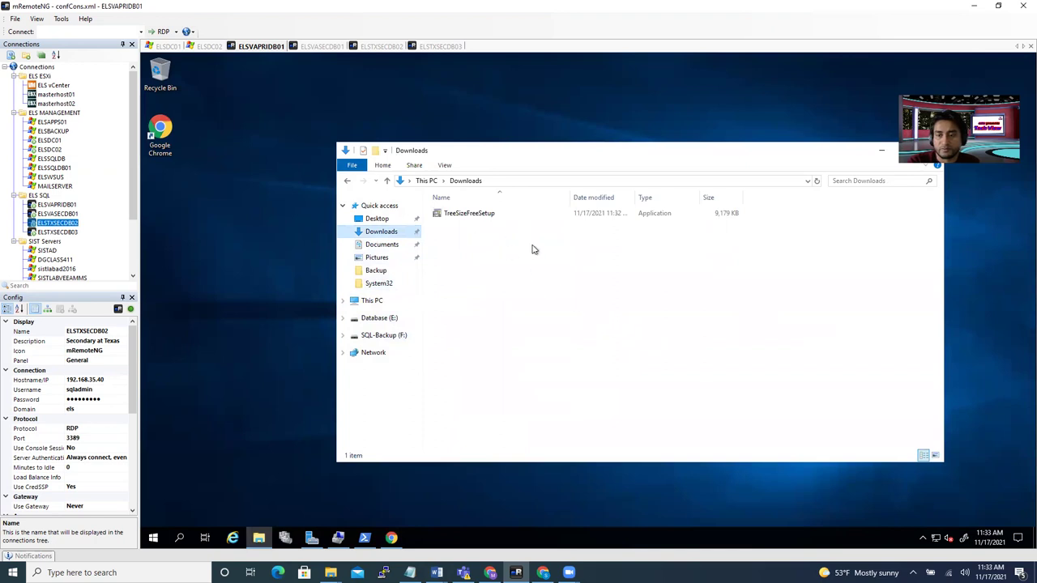
right_click(471, 217)
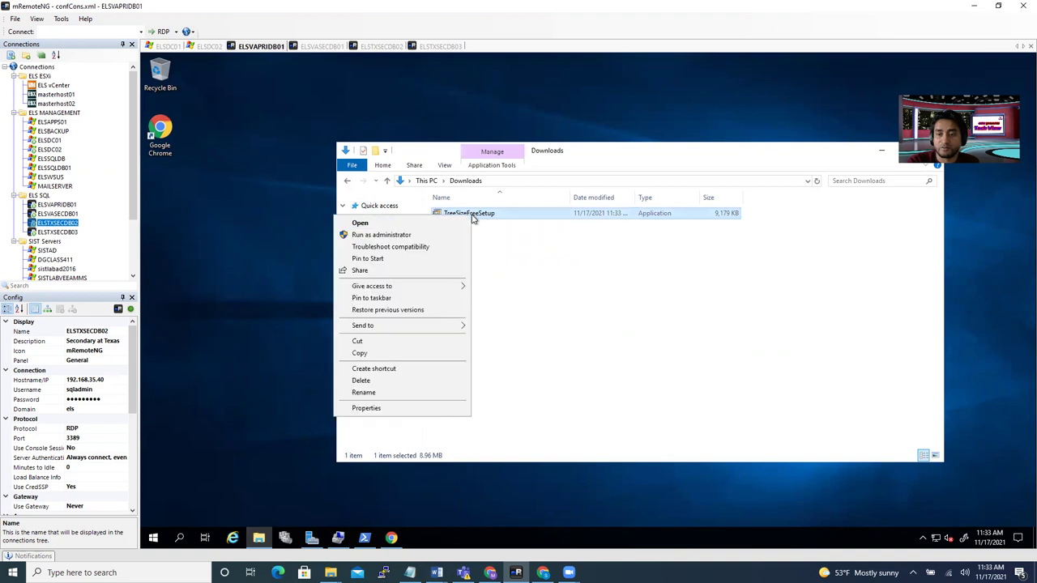
click(433, 235)
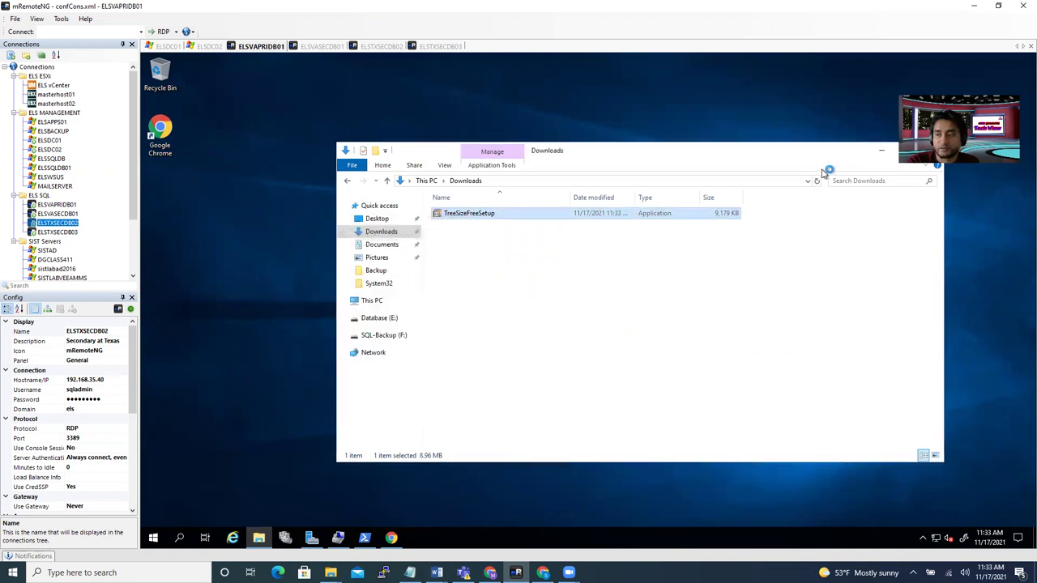
click(535, 373)
click(887, 180)
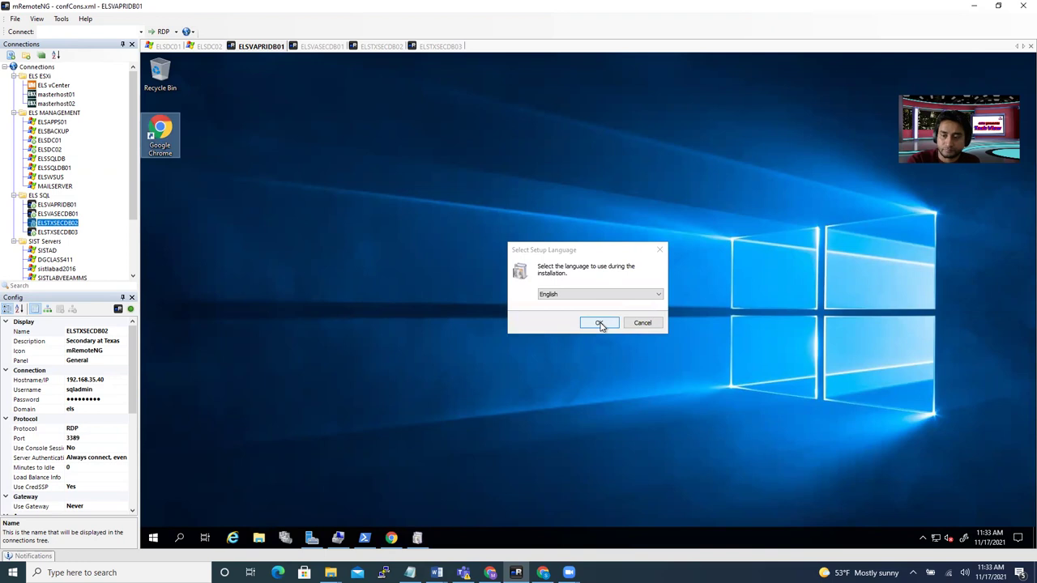
Choose English as the setup language and accept the TreeSize Free license agreement.
click(599, 323)
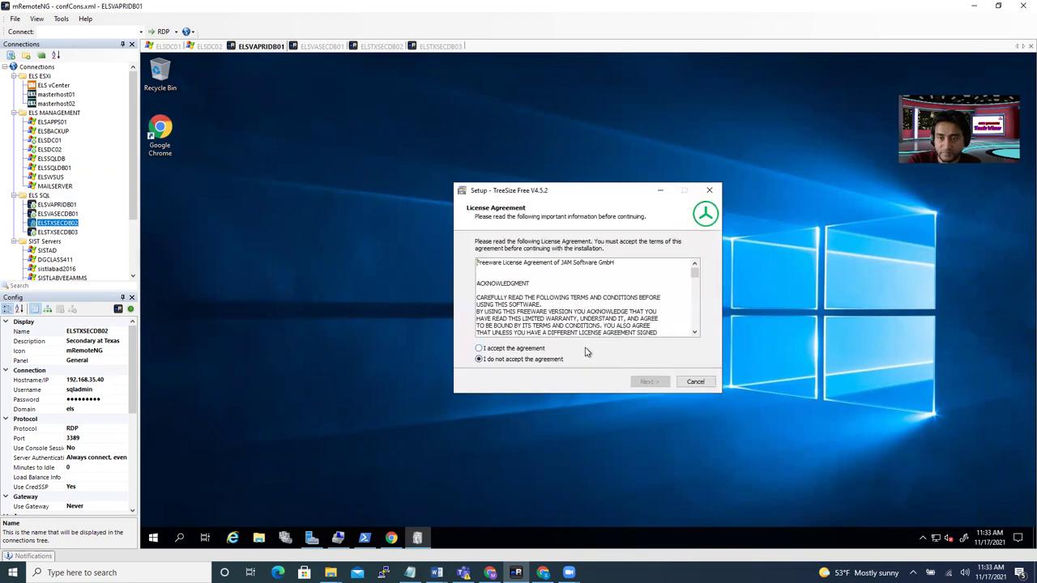
click(495, 350)
click(648, 384)
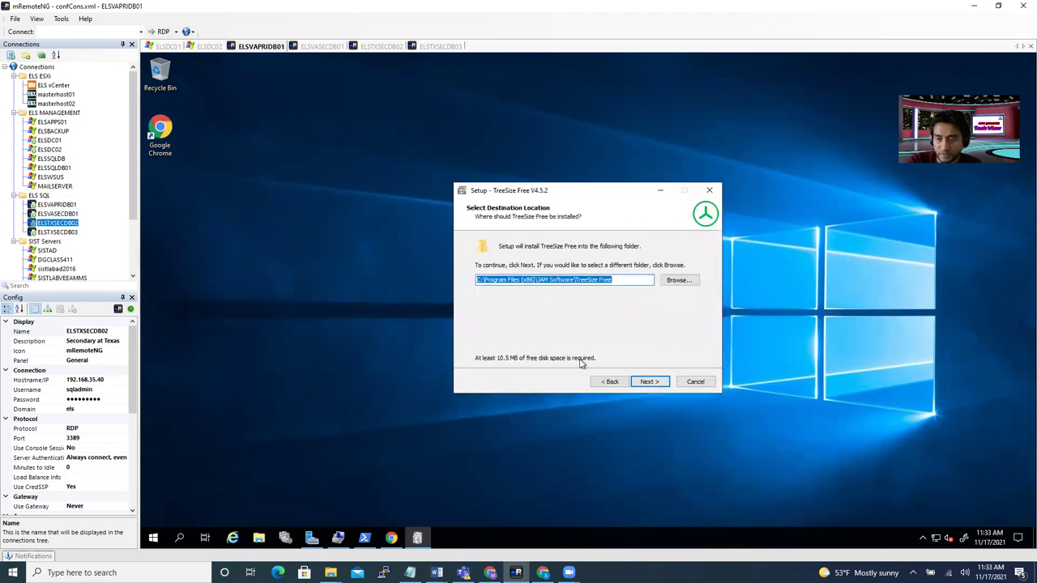
Install TreeSize Free in the default folder with a desktop shortcut for all users, and finish without launching it.
click(648, 382)
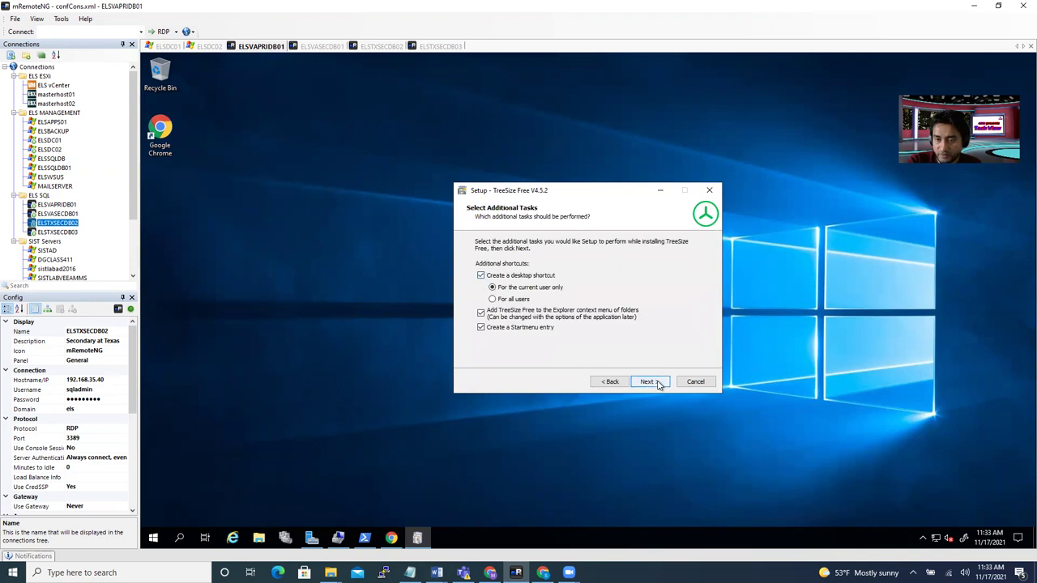
click(529, 301)
click(638, 384)
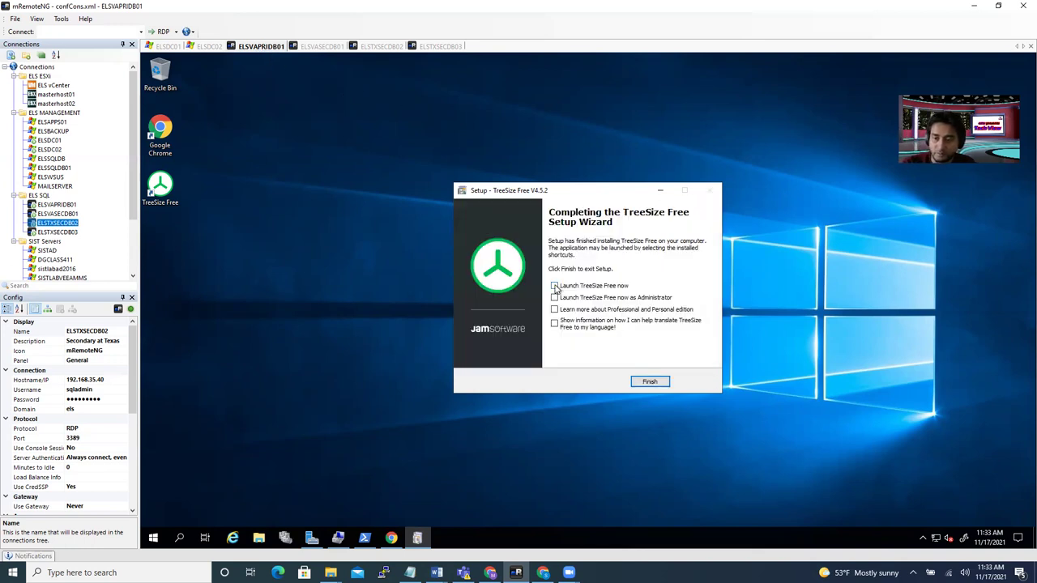
click(649, 384)
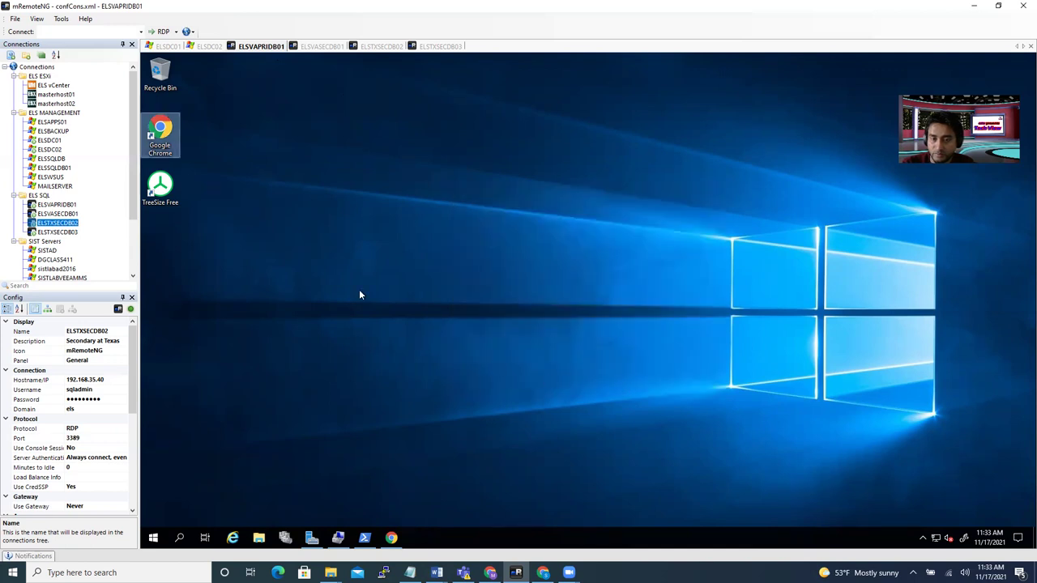
Launch TreeSize Free from its desktop shortcut as administrator and allow it to make changes to the device.
click(263, 216)
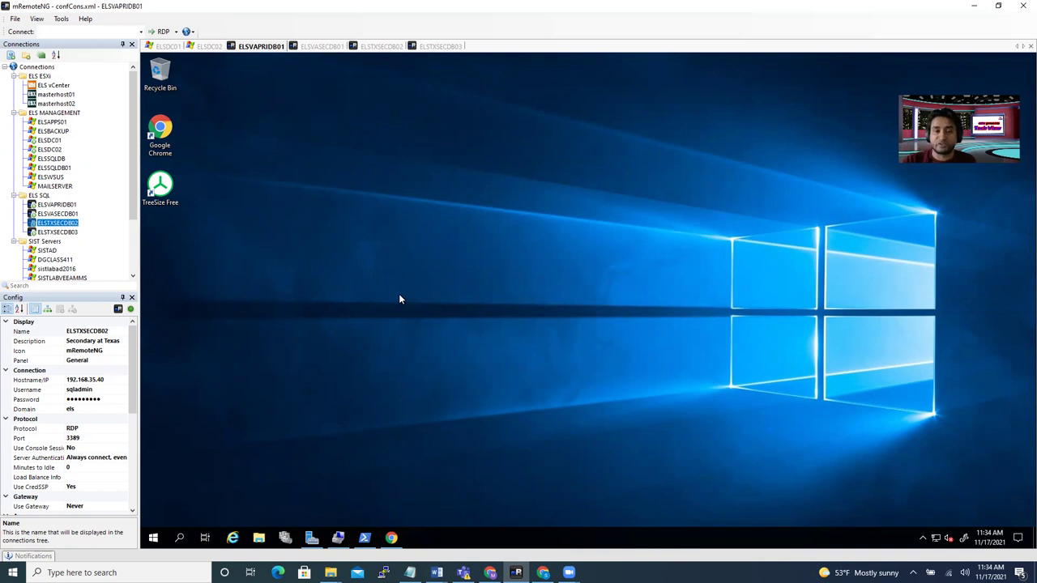
right_click(160, 187)
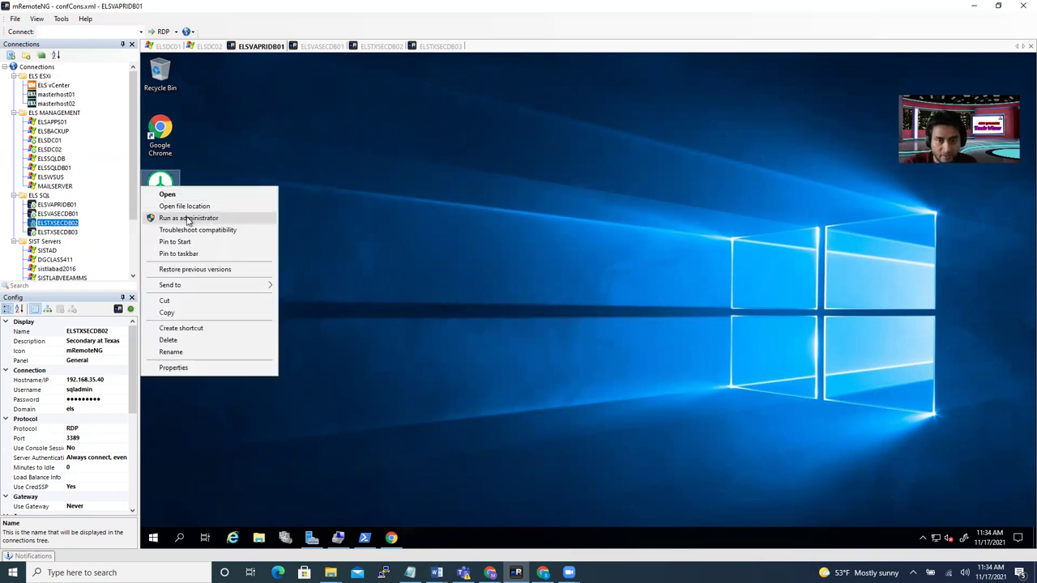
click(194, 217)
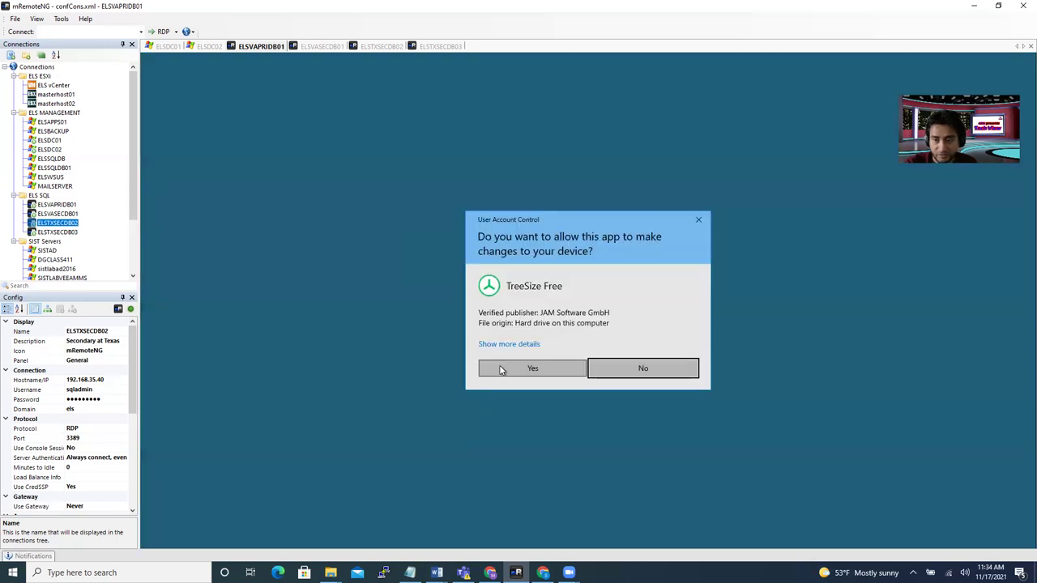
click(498, 366)
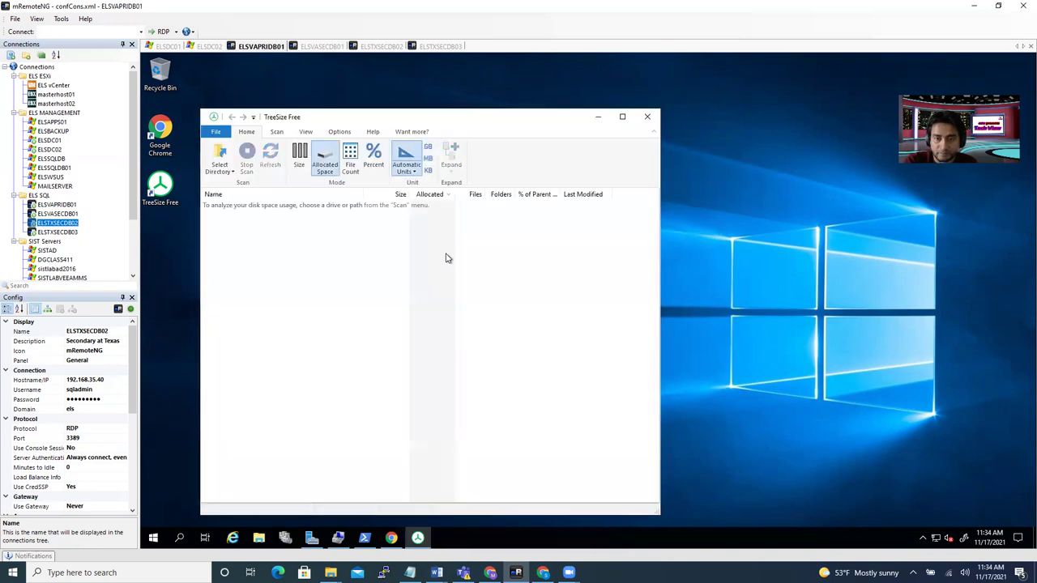
click(622, 117)
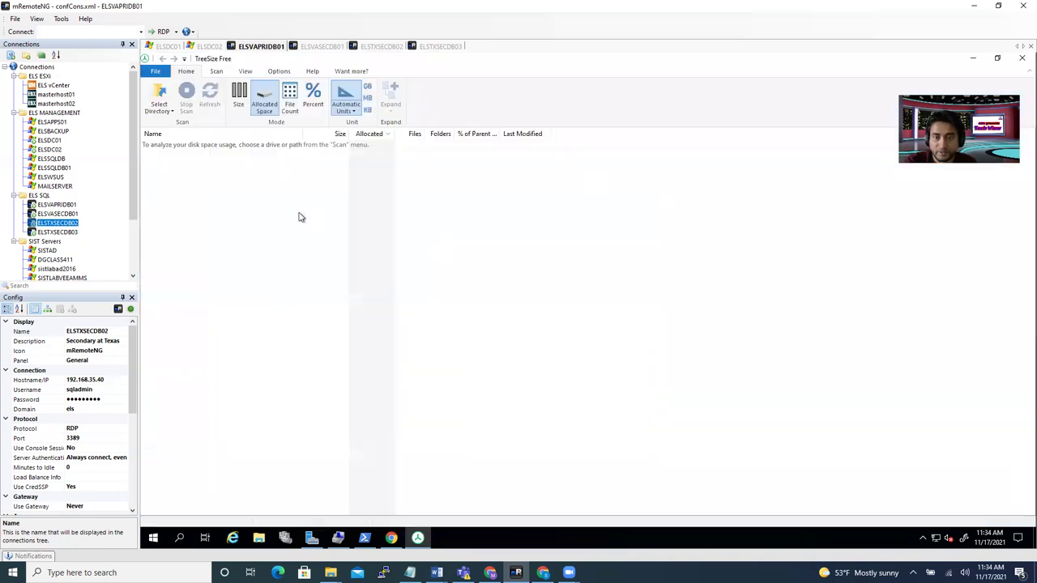
click(997, 58)
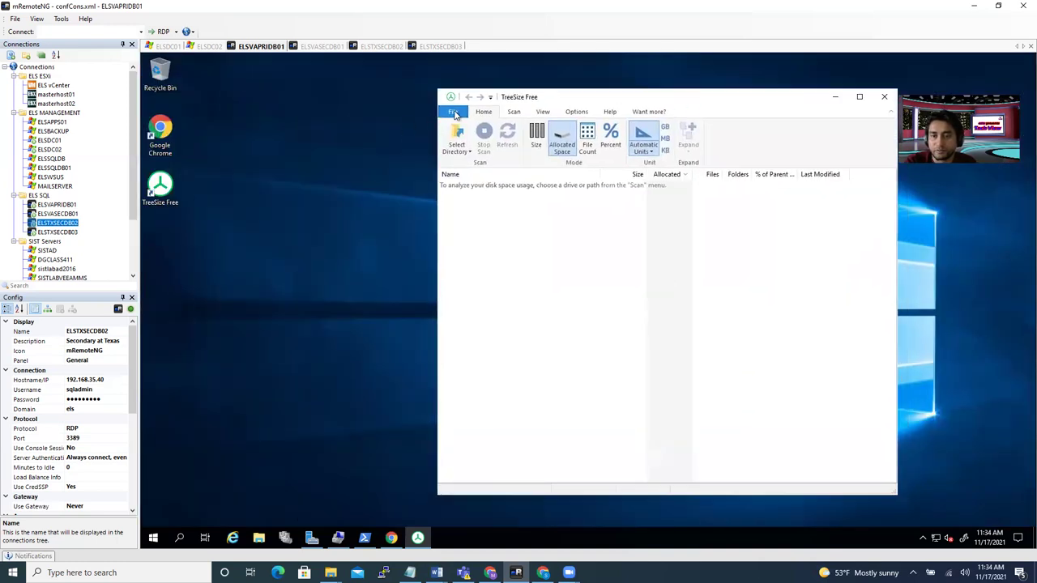
click(453, 113)
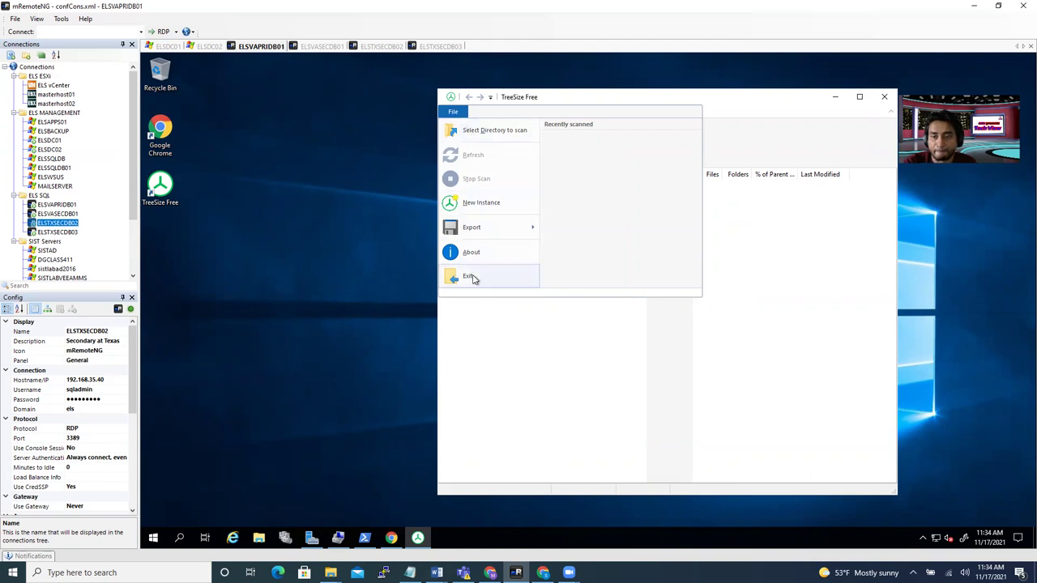
mouse_move(496, 230)
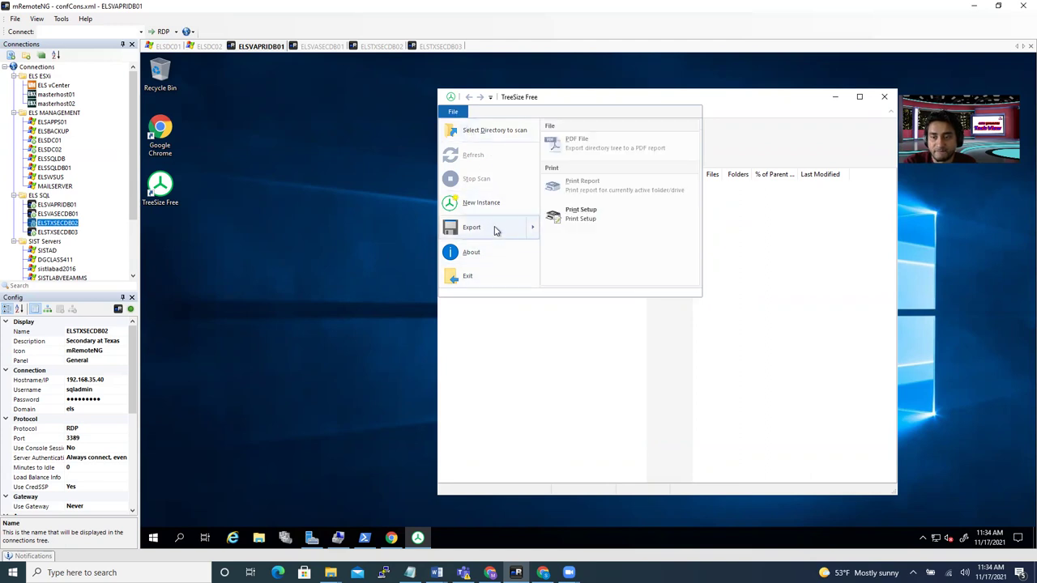
click(452, 110)
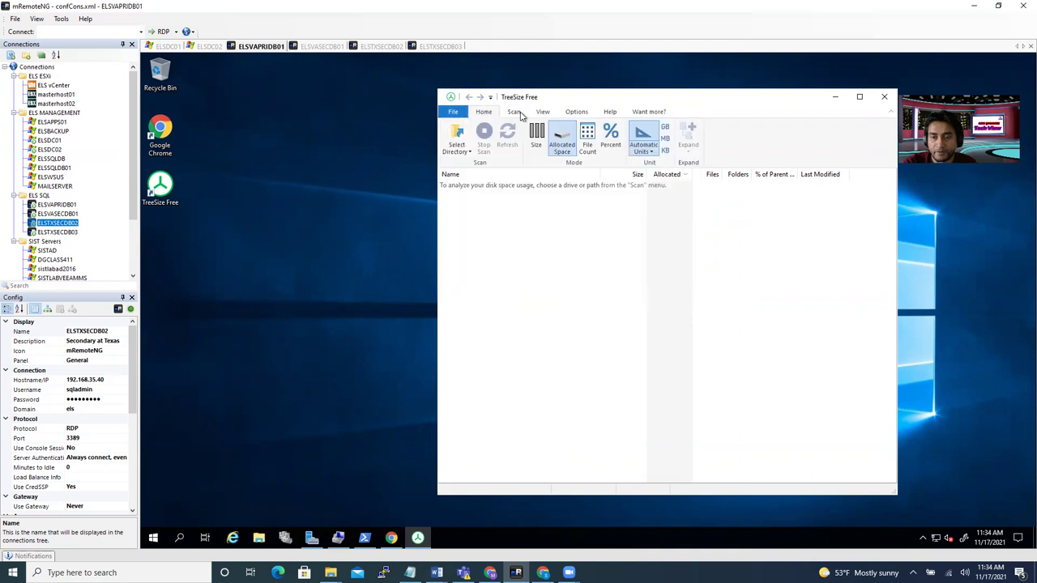
Scan Local Disk (C:) for disk space usage and move the TreeSize Free window nearer the middle of the desktop.
click(465, 149)
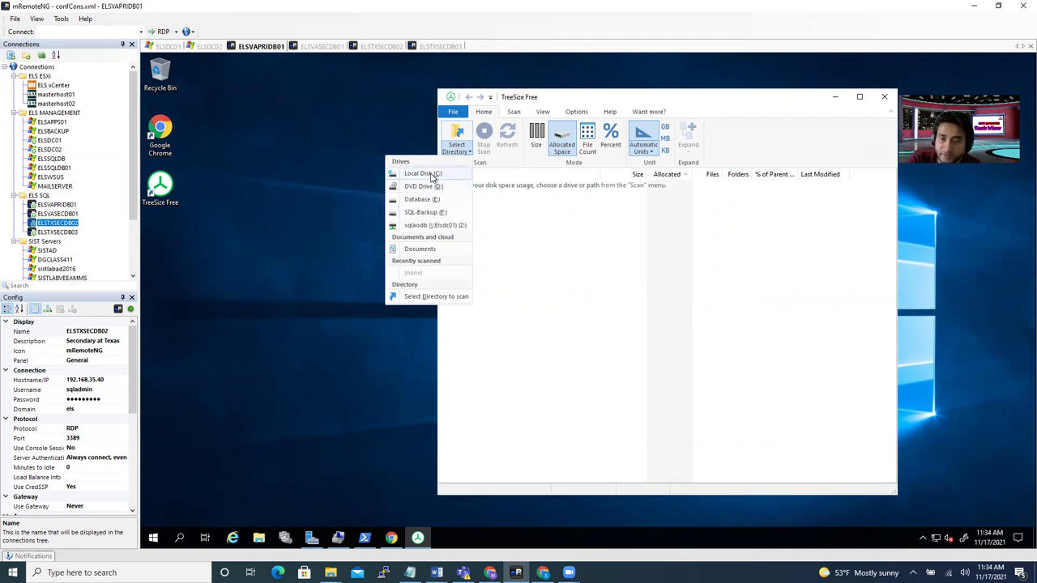
click(542, 310)
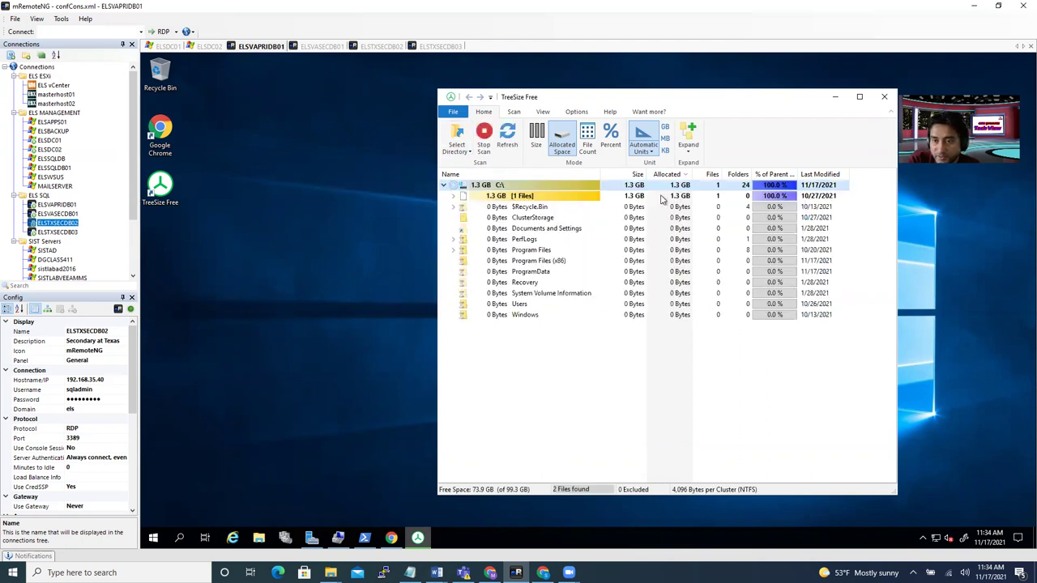
drag(680, 100, 526, 93)
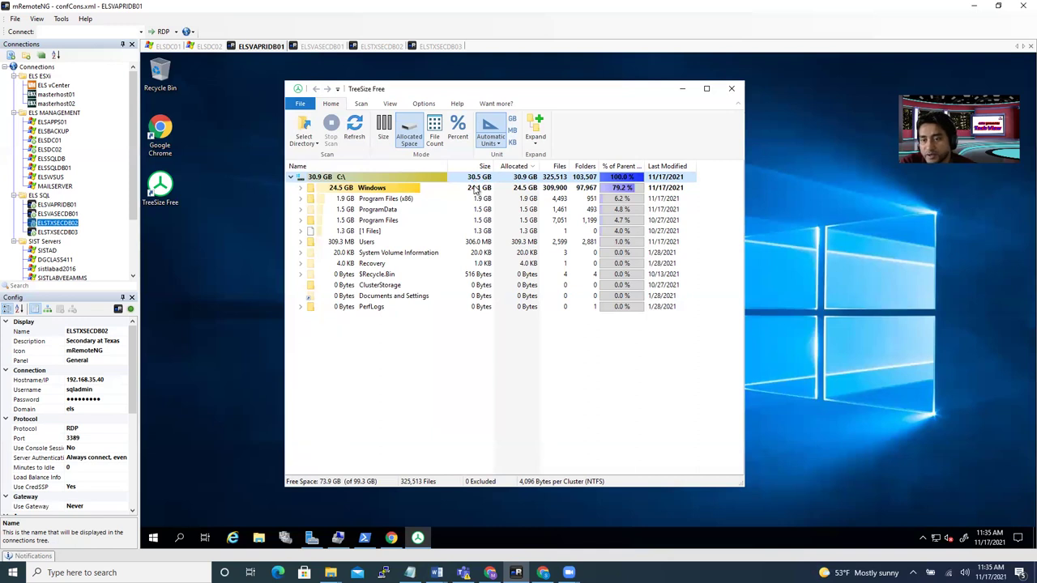
Compare the scanned size of drive C: with the space shown for Local Disk (C:) in File Explorer.
mouse_move(477, 189)
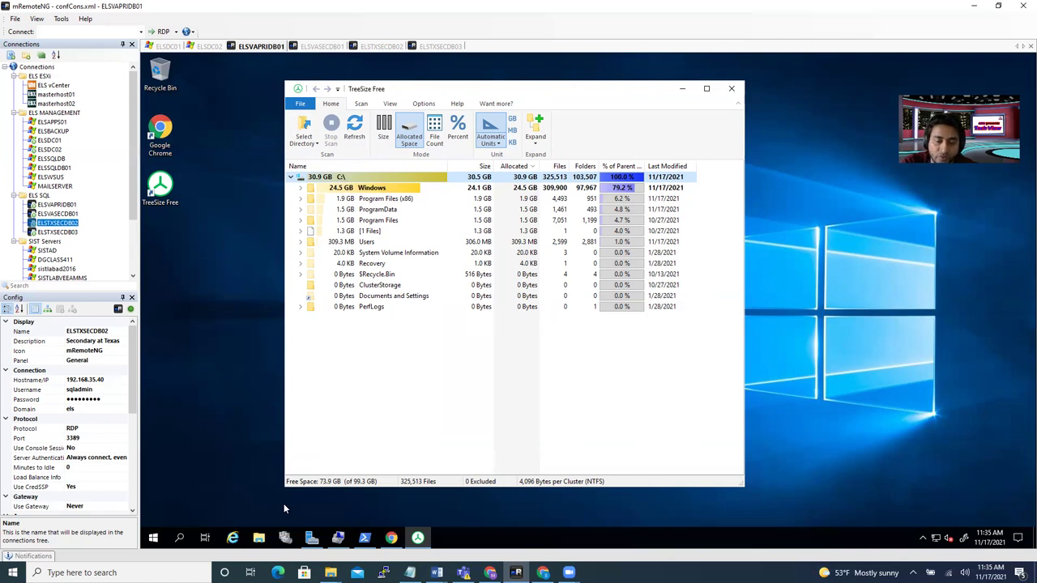
click(259, 541)
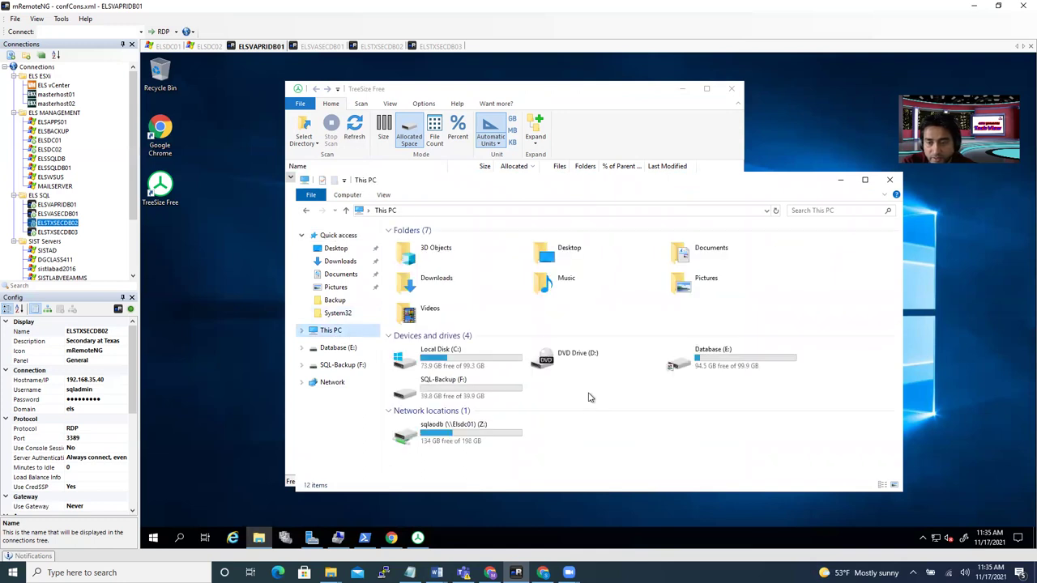
click(467, 368)
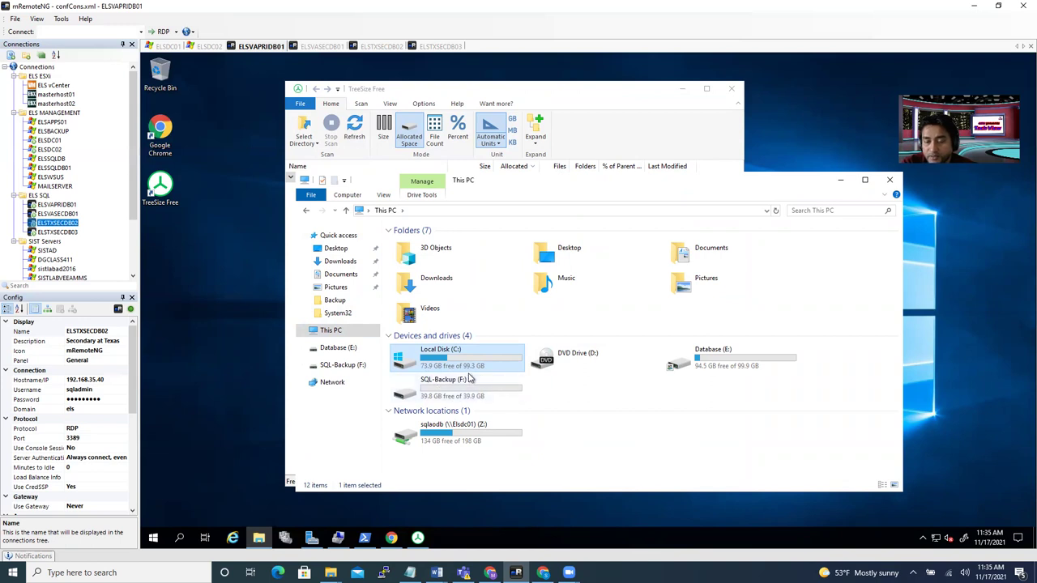
click(840, 182)
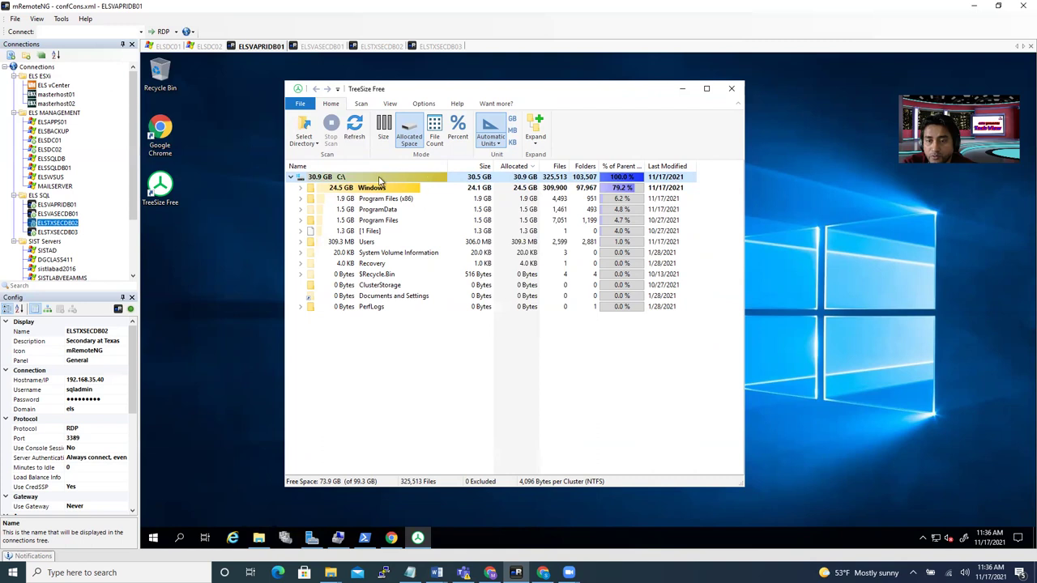
Examine the details of drive C: and the Windows folder's share, and expand Program Files (x86) to view its subfolder sizes.
click(293, 178)
click(293, 178)
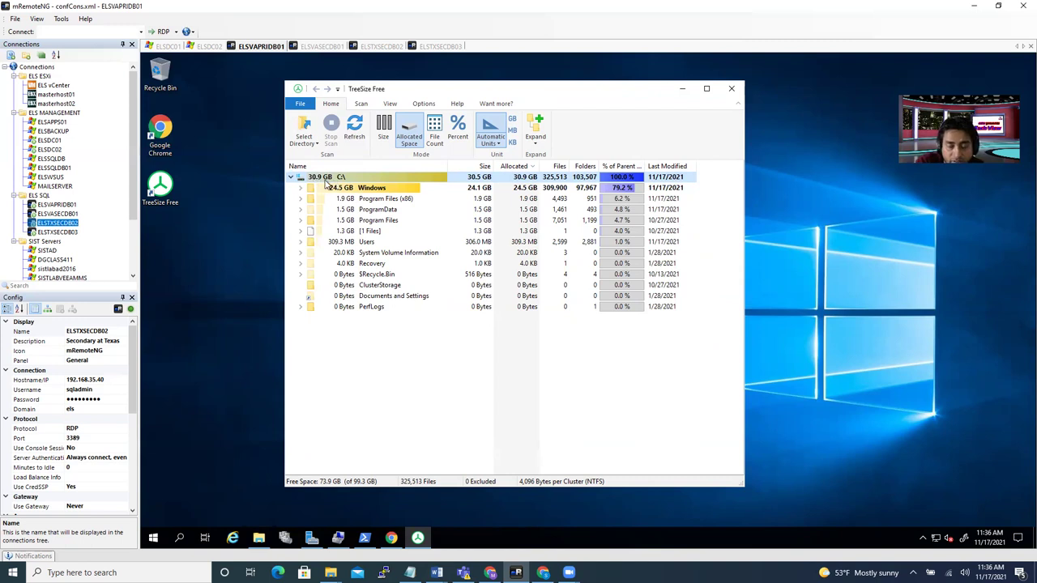
mouse_move(326, 183)
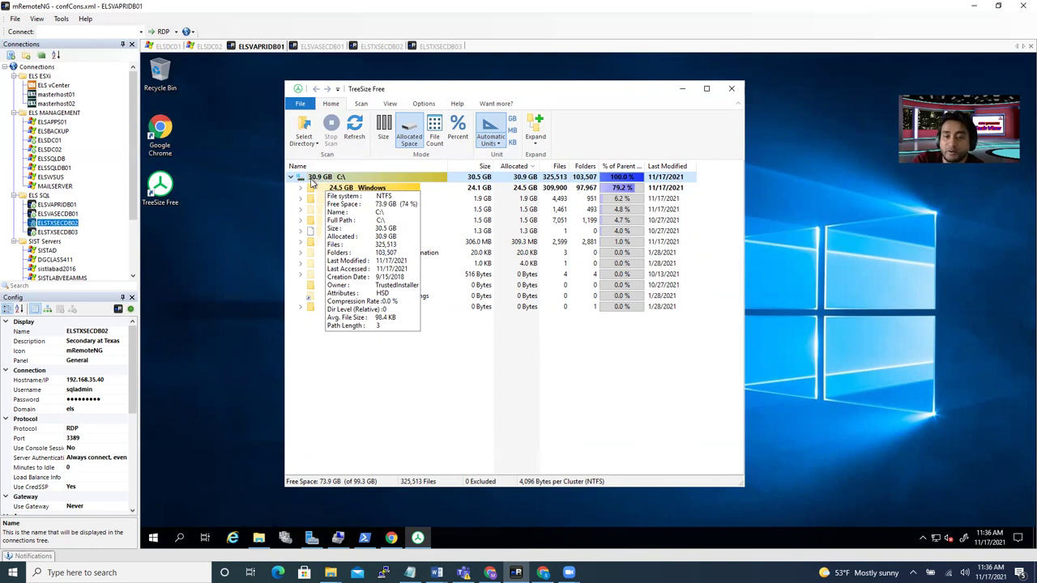
click(619, 190)
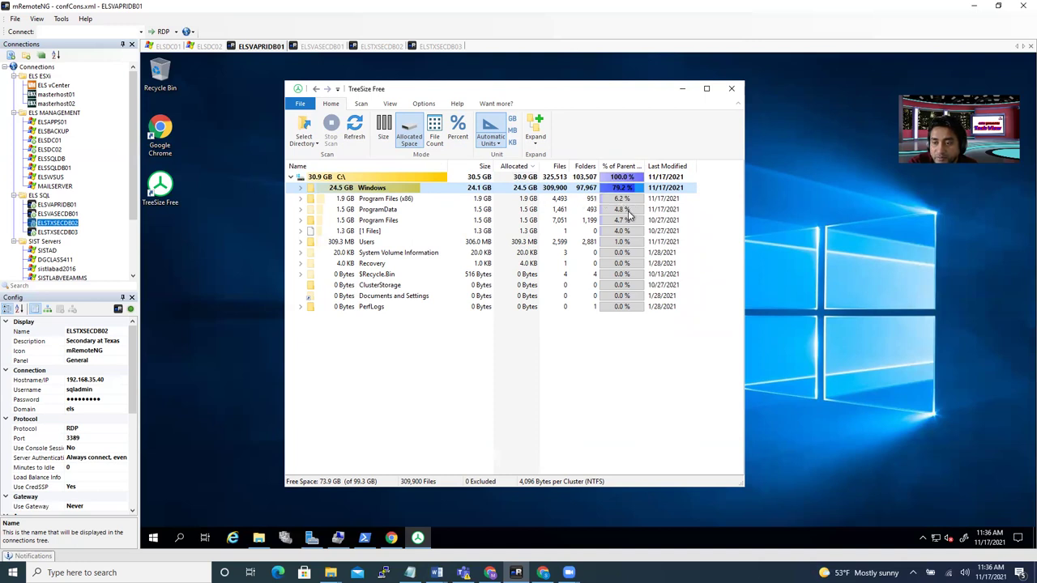
click(300, 204)
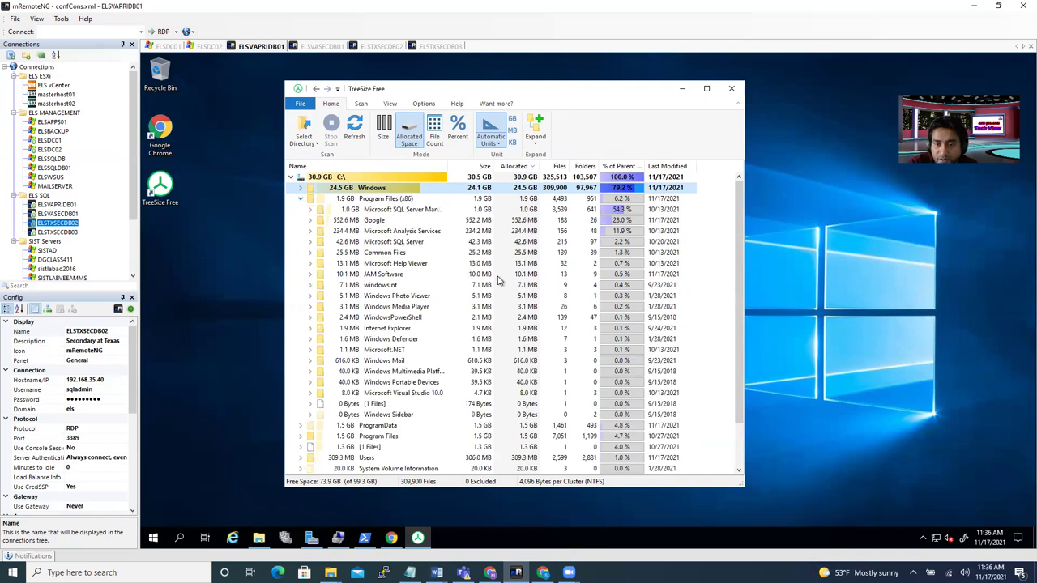
Expand the Microsoft SQL Server Management folder inside Program Files (x86) and its Common7 subfolder to view their sizes.
click(311, 210)
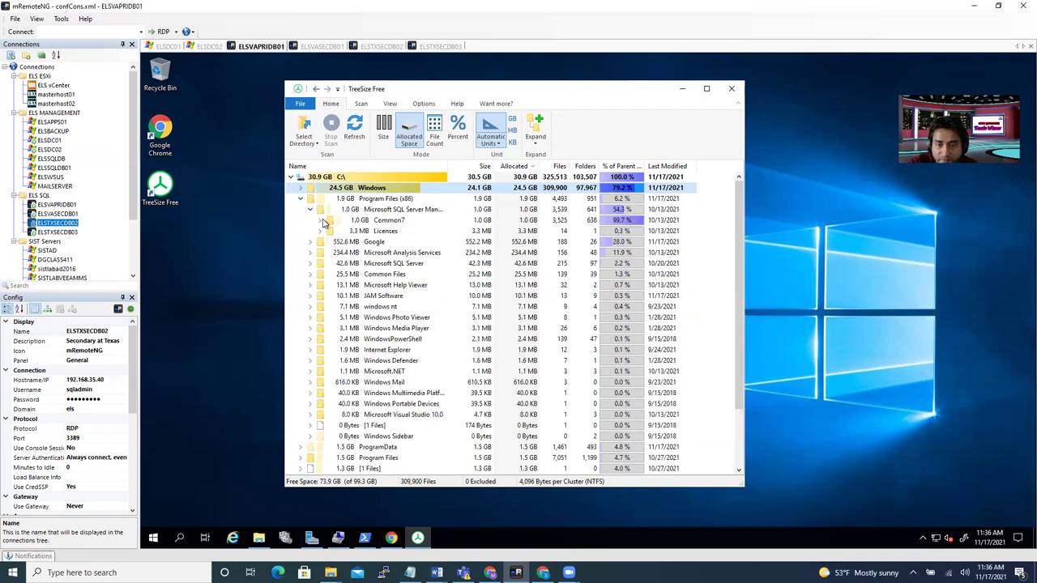
click(320, 220)
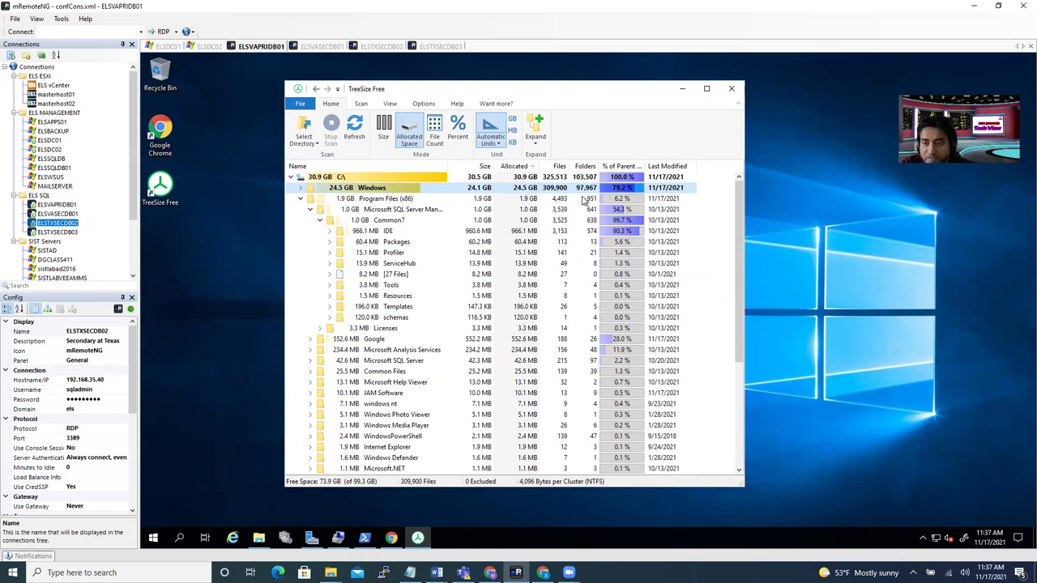
Expand the Windows folder and its WinSxS subfolder, and compare the disk space allocated to each.
click(301, 188)
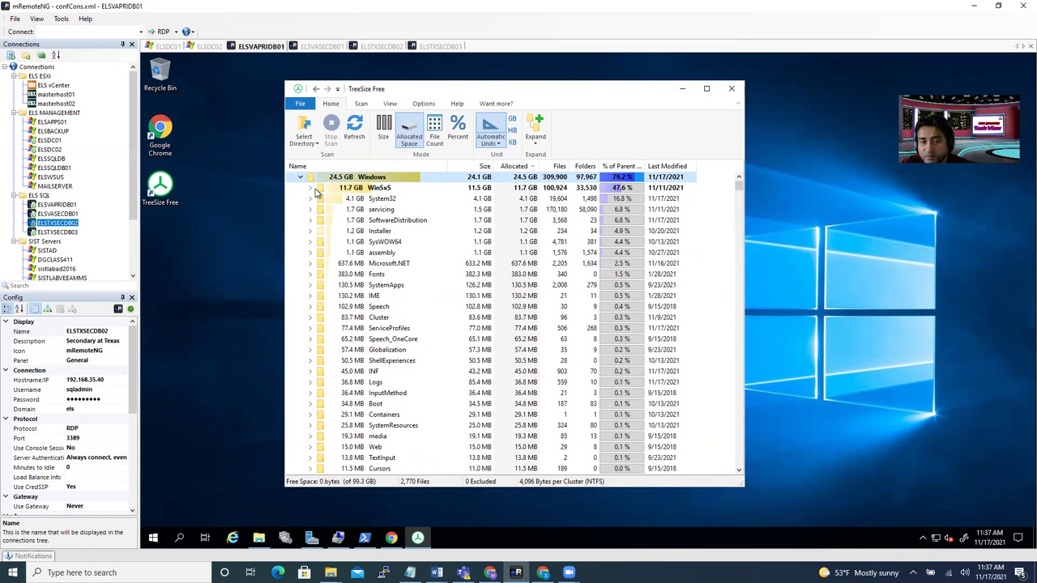
double_click(384, 189)
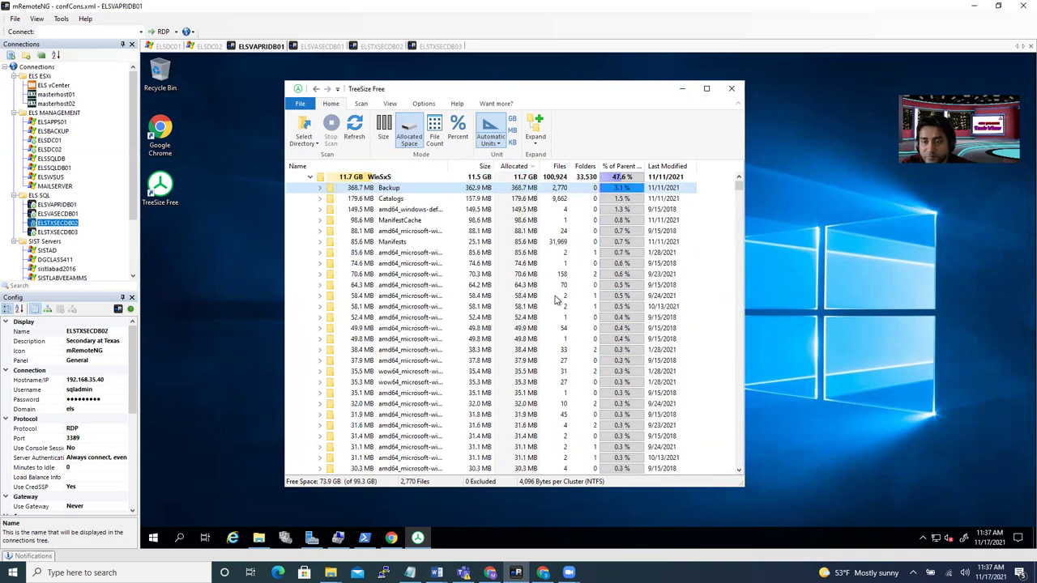
scroll(529, 254, up, 1)
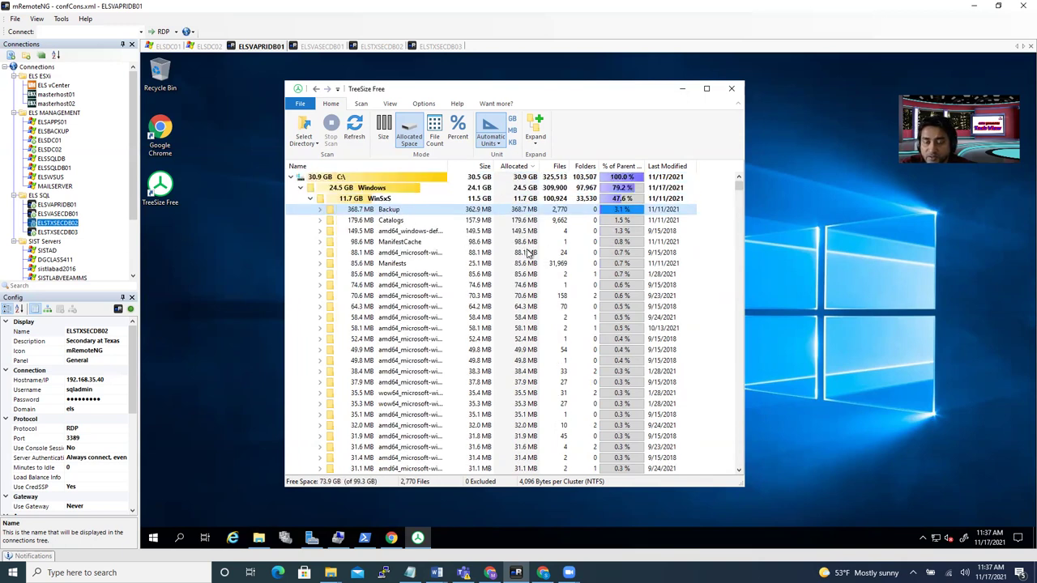
click(546, 199)
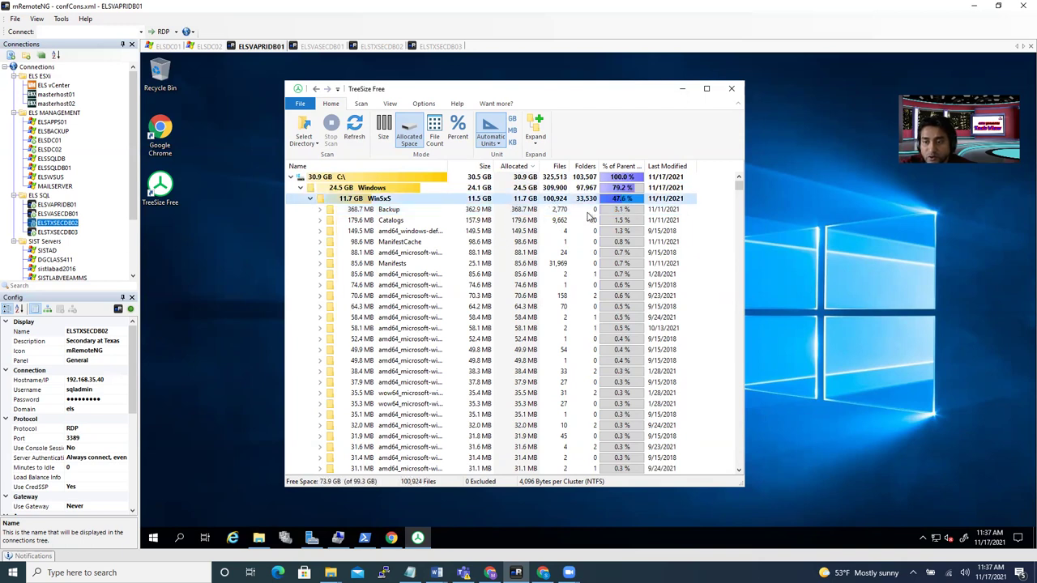
click(548, 189)
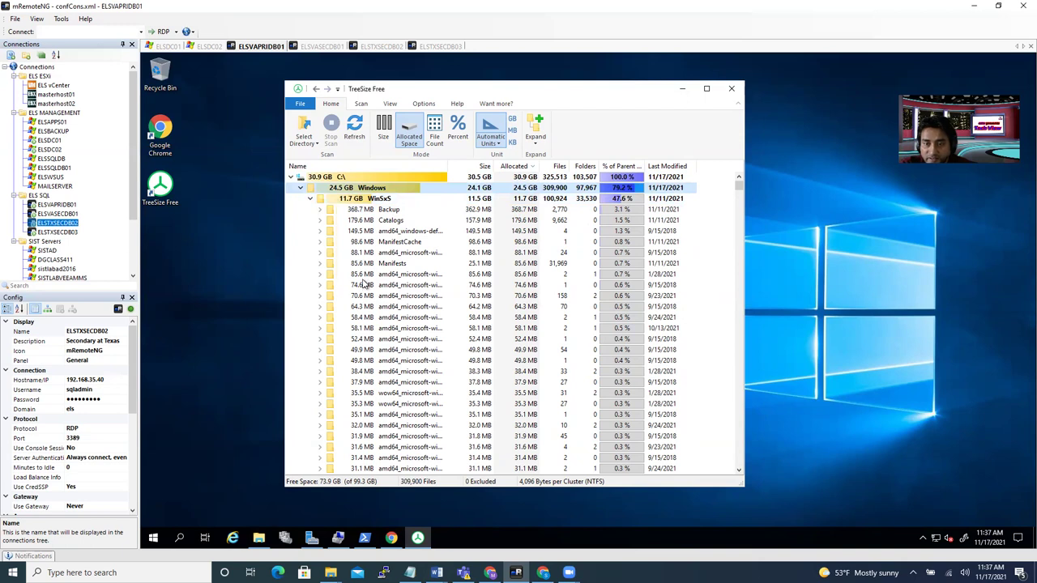
Collapse the WinSxS and Windows folders to return to the subfolders of Program Files (x86).
click(312, 199)
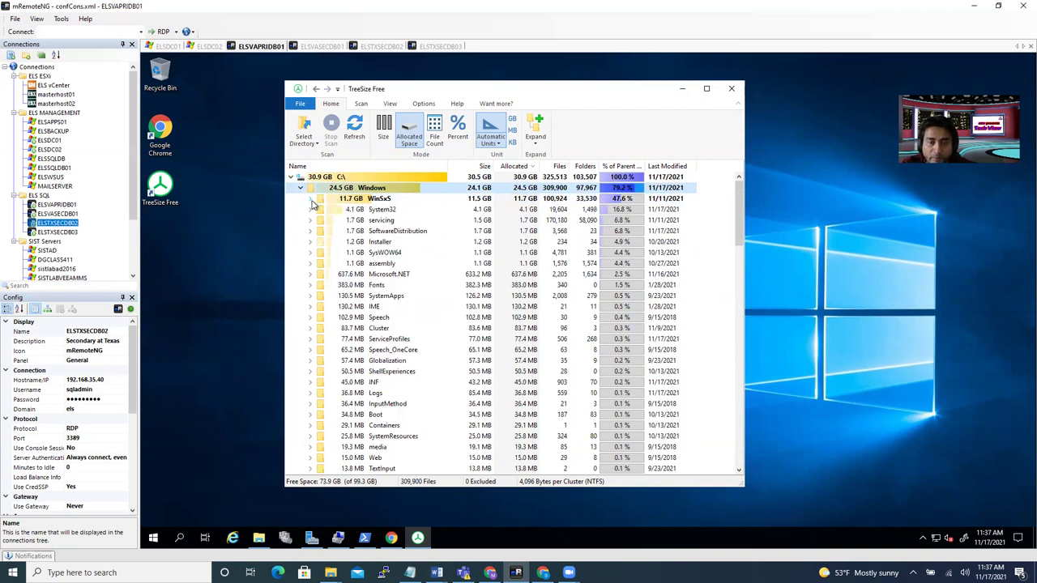
click(300, 188)
click(300, 199)
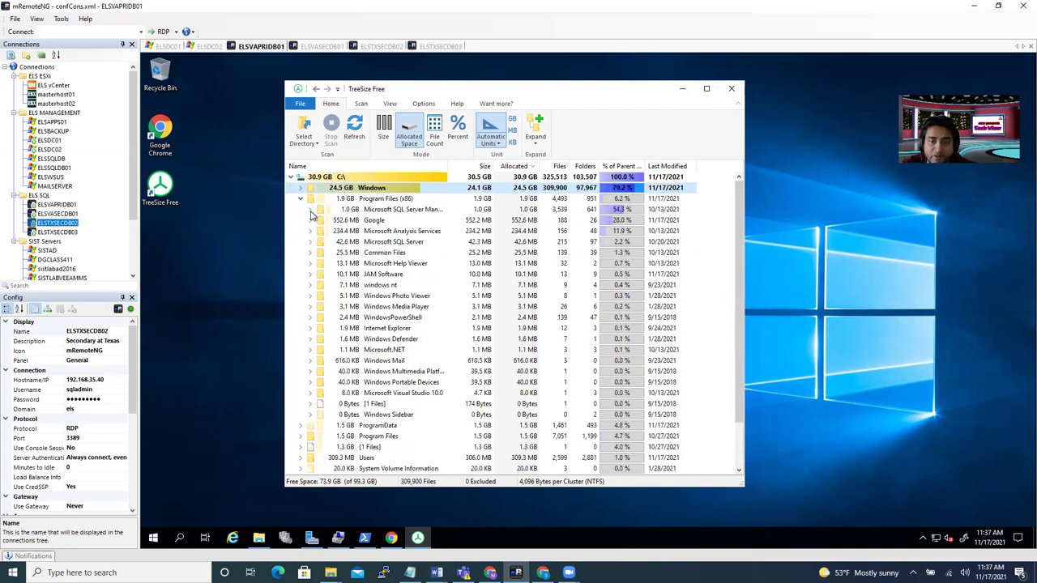
Examine the Licenses subfolder of the Microsoft SQL Server Management folder with Common7 collapsed, and close TreeSize Free.
click(309, 210)
click(320, 220)
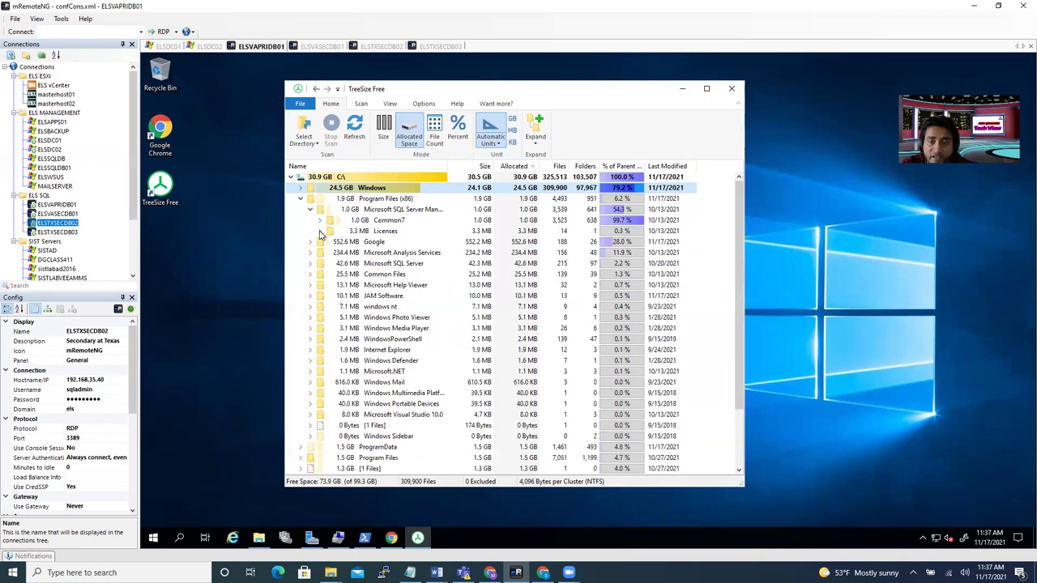
click(320, 231)
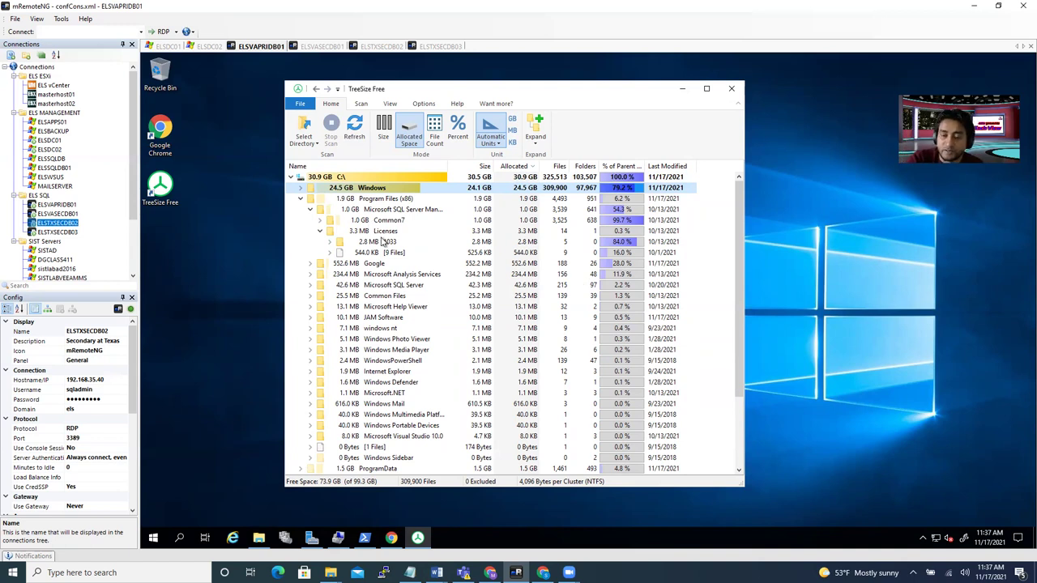
mouse_move(383, 242)
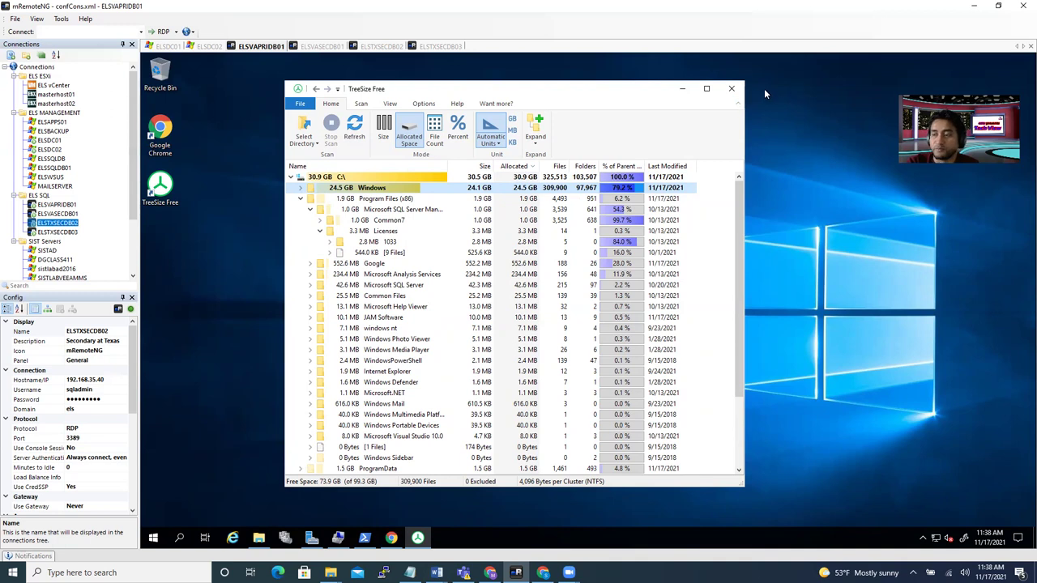
click(731, 88)
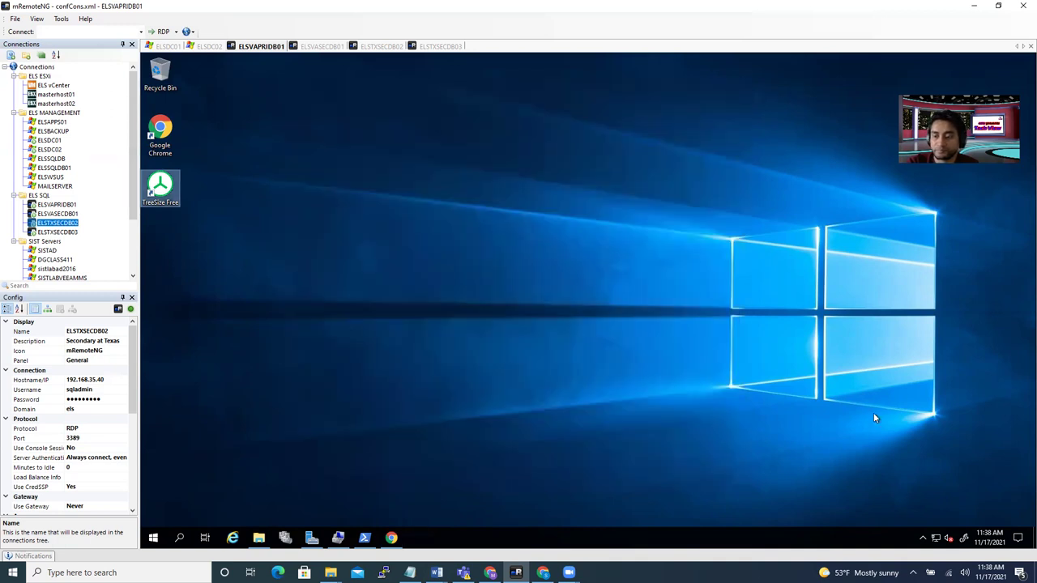